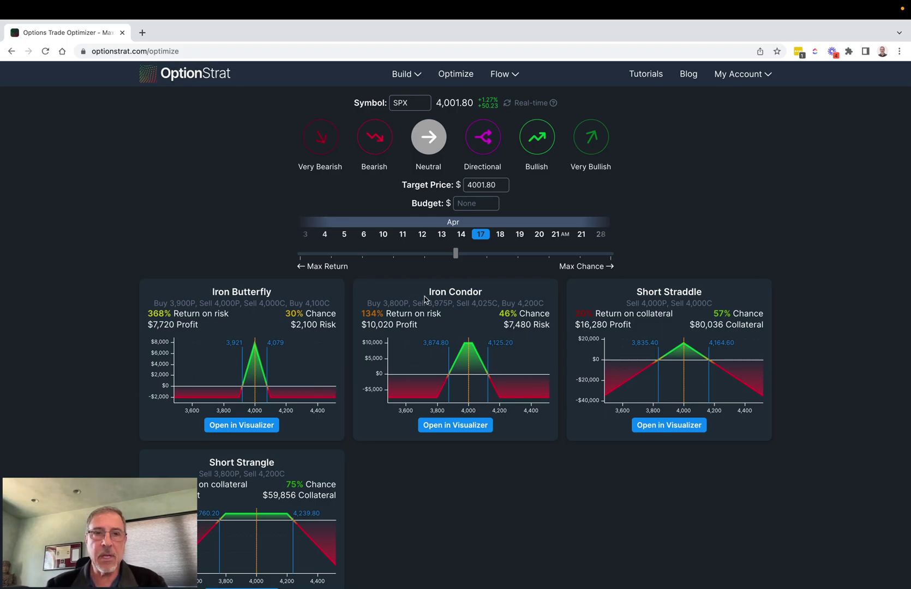
Switch to the thinkorswim desktop showing SPX one-year daily, 20-day, 3-year and 20-year charts.
key(ctrl+Right)
key(ctrl+Right)
key(ctrl+Right)
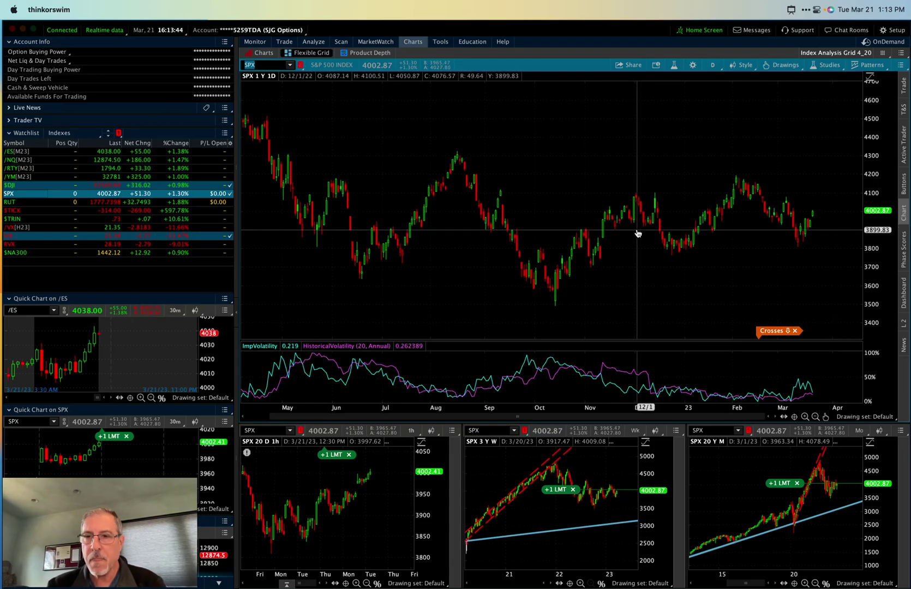
Return to the OptionStrat optimizer listing neutral SPX strategies for April 17.
key(ctrl+Right)
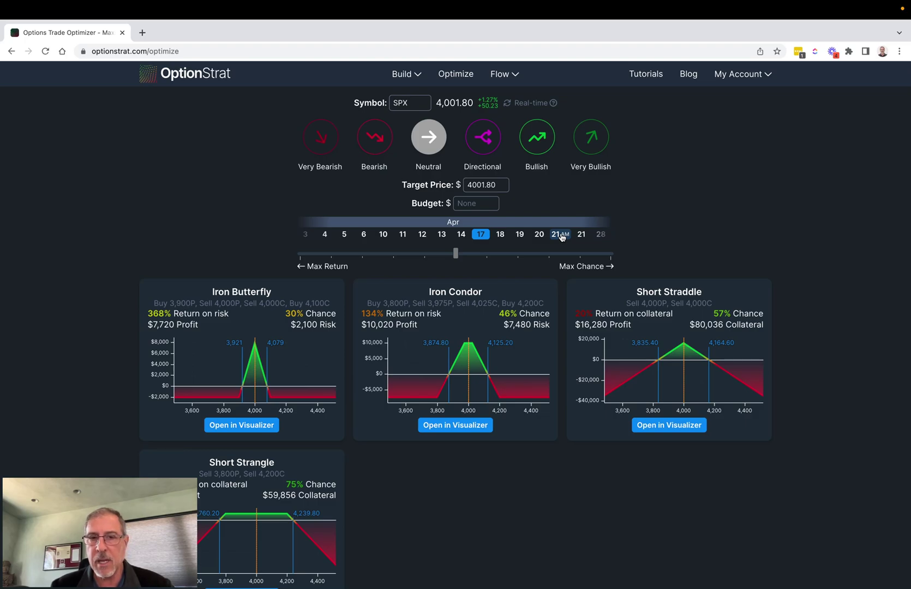
Select the April 21 AM expiration so the iron butterfly shows 396% return on risk.
click(561, 235)
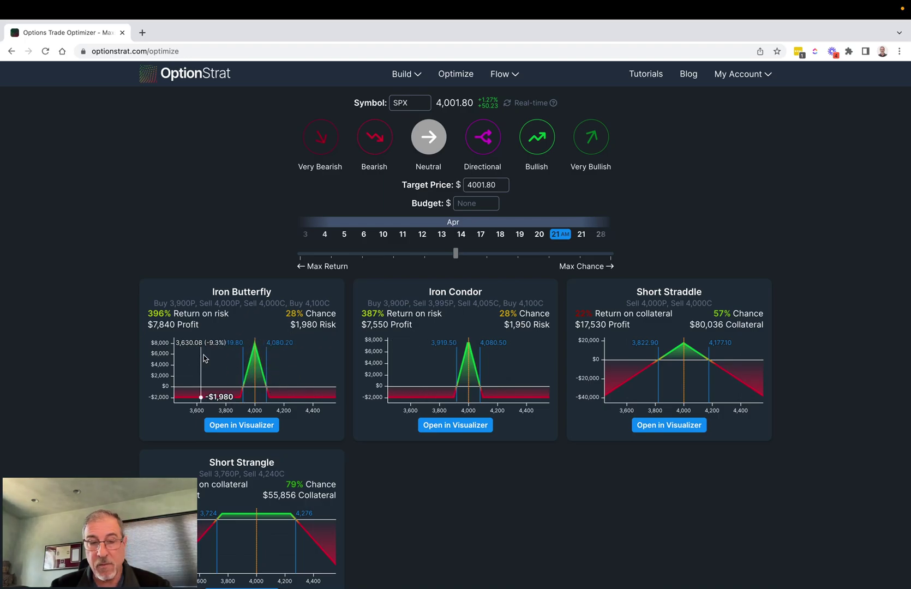
Open the SPX April 21 3,900/4,000/4,100 iron butterfly in the visualizer.
click(240, 426)
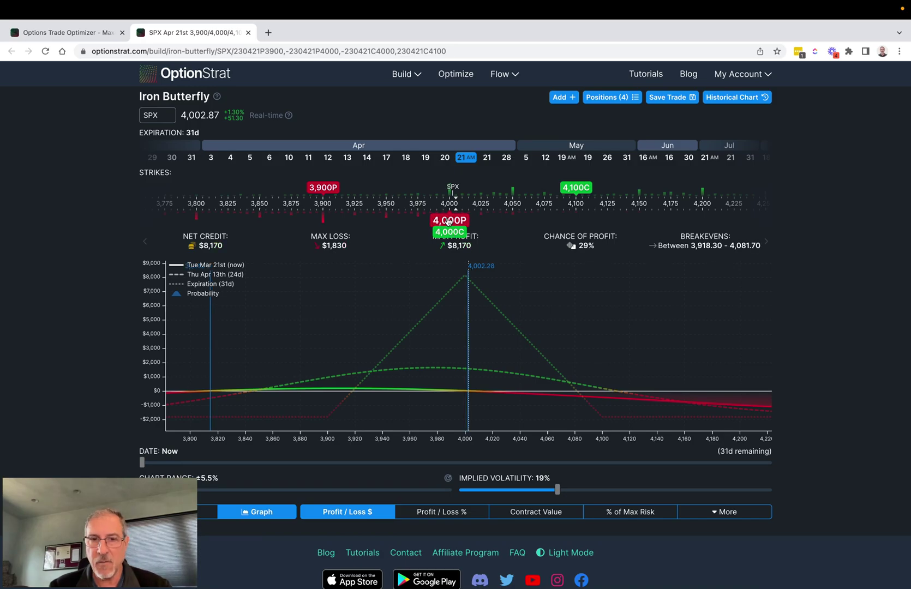
Try short strikes at 3,950, 4,050 and 3,975, ending both at 4,005 for $8,070 credit.
drag(449, 221, 387, 220)
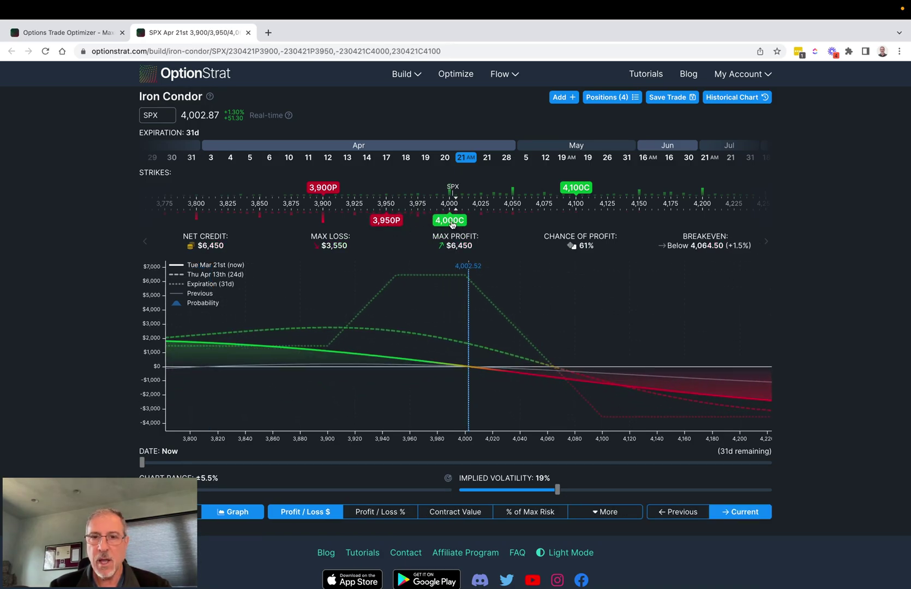
drag(450, 221, 515, 222)
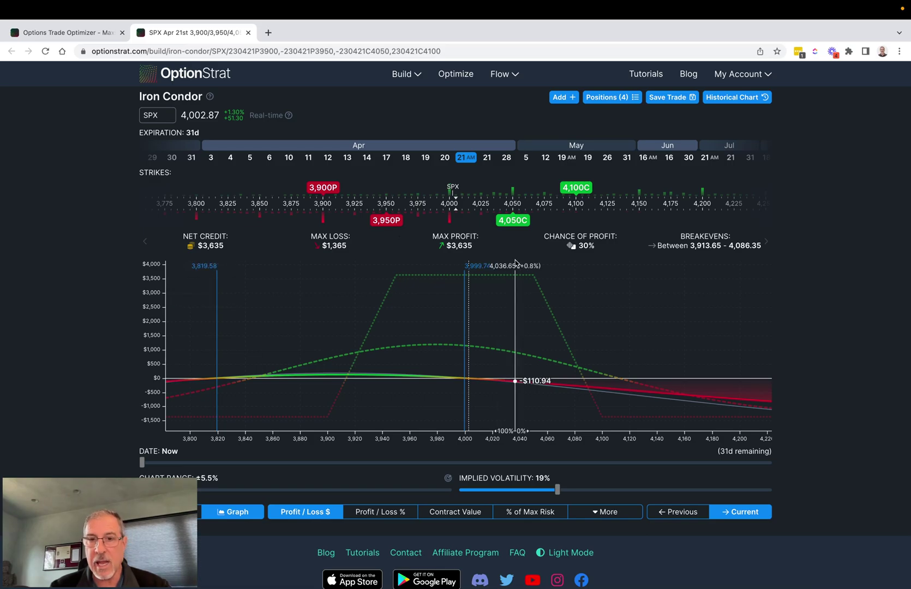
drag(514, 221, 459, 221)
drag(389, 221, 458, 231)
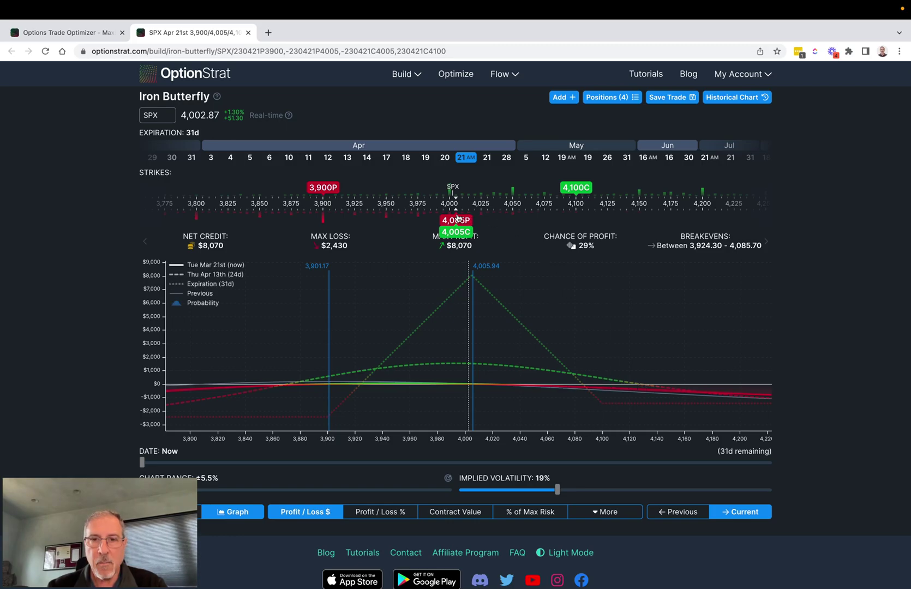
Move the short put to 4,000, long put to 3,925 and long call to 4,125.
drag(458, 218, 450, 234)
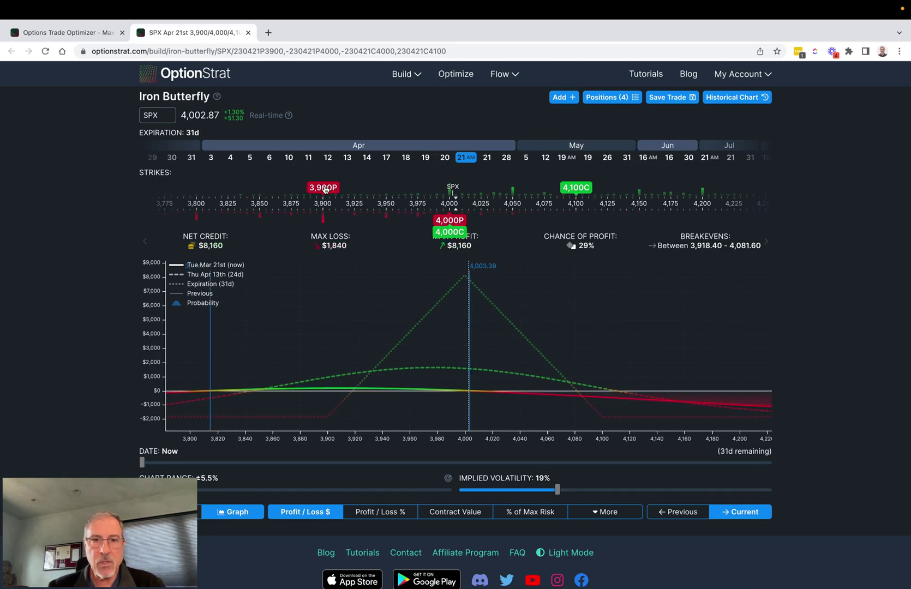
drag(326, 189, 357, 190)
drag(577, 188, 605, 192)
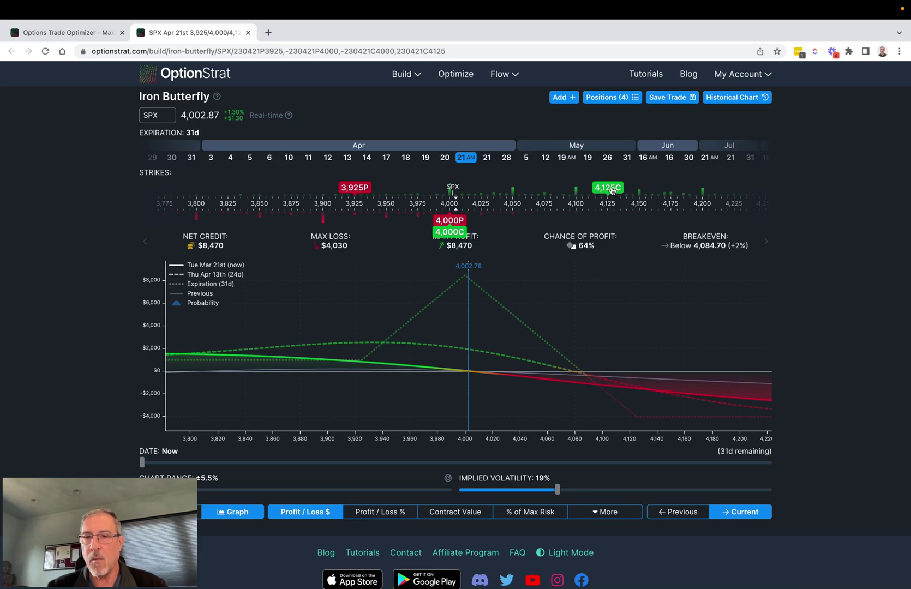
Narrow the long call wing from 4,125 to 4,075, bringing max loss to $1,040.
drag(613, 190, 547, 190)
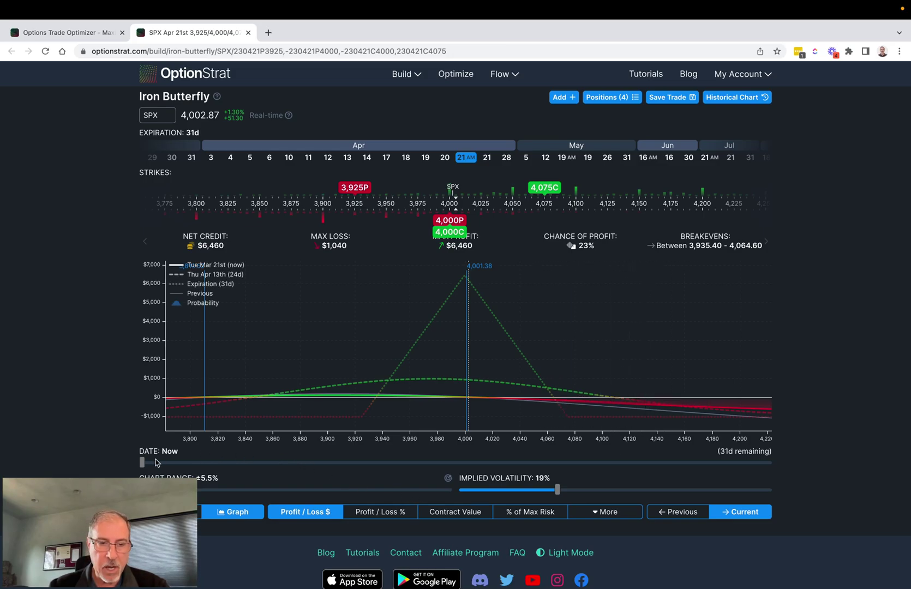
Slide the modeled date to April 21 expiration, showing breakevens 3,935.35–4,064.65.
drag(142, 463, 855, 504)
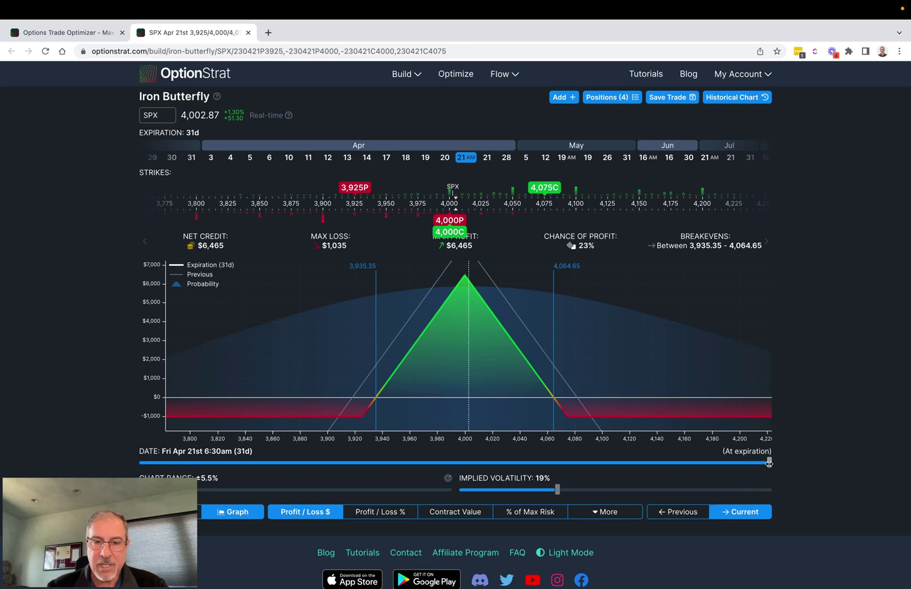
Reset the modeled date to today, March 21, and show Delta, Theta, Gamma, Vega and Rho.
mouse_move(770, 462)
mouse_down()
mouse_move(464, 462)
mouse_move(136, 437)
mouse_up()
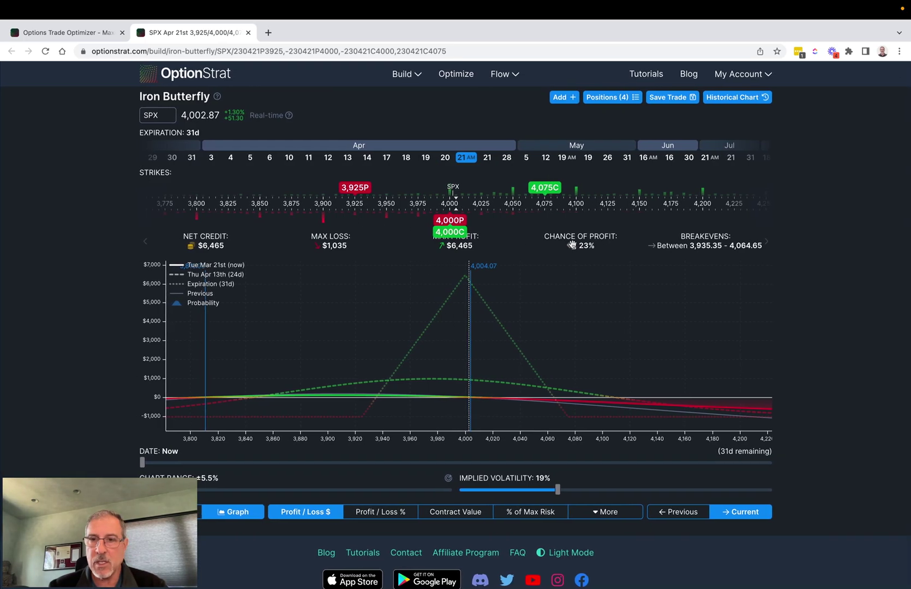
click(766, 243)
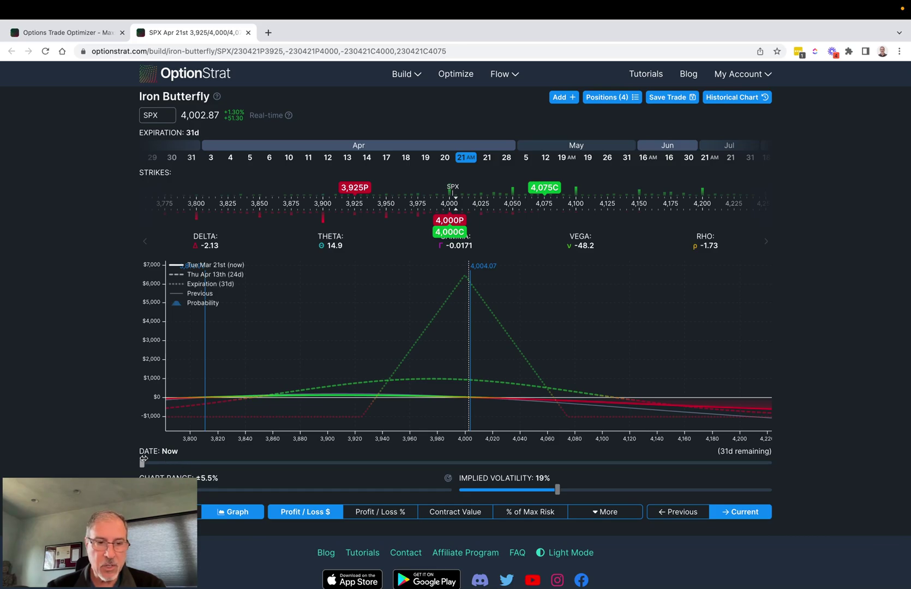
drag(142, 462, 224, 461)
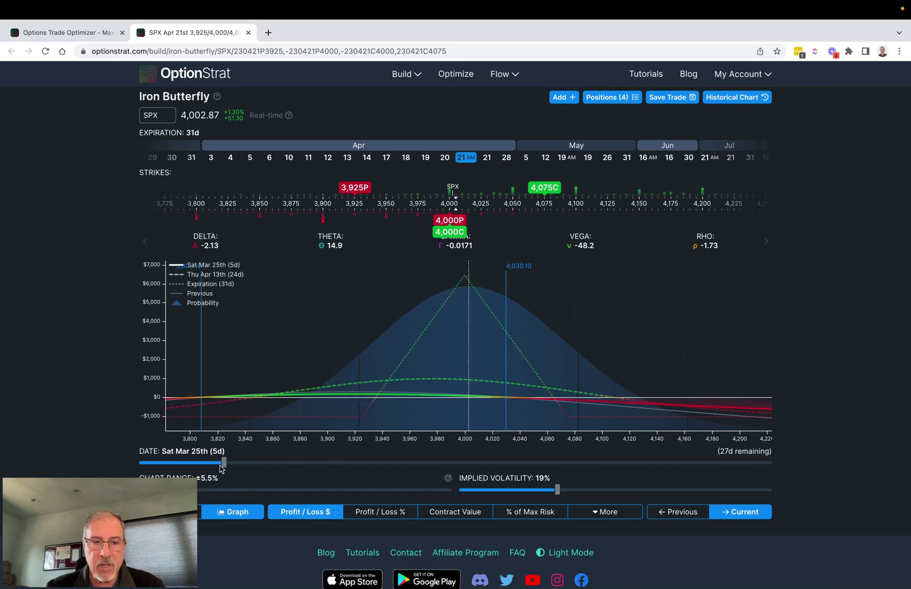
drag(223, 464, 501, 468)
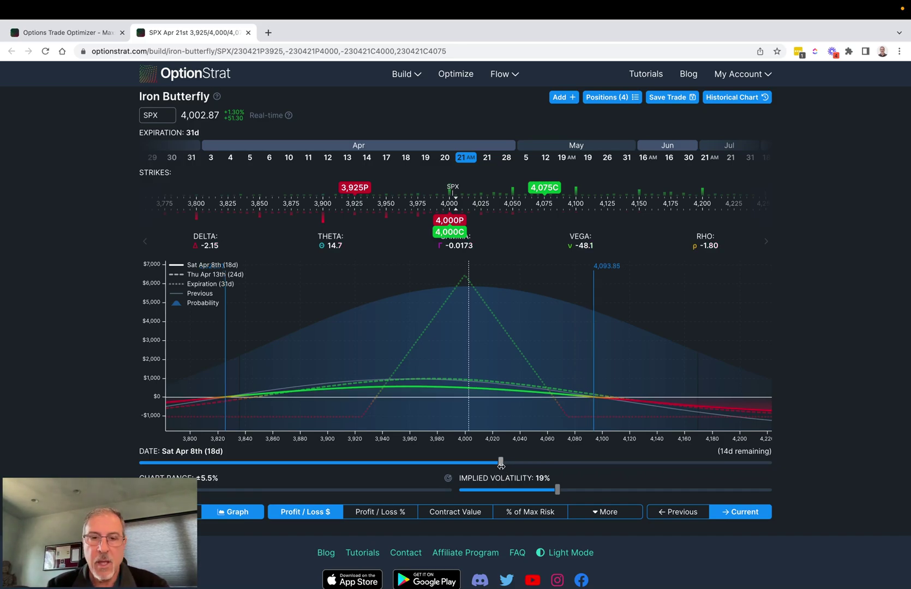
drag(501, 464, 309, 457)
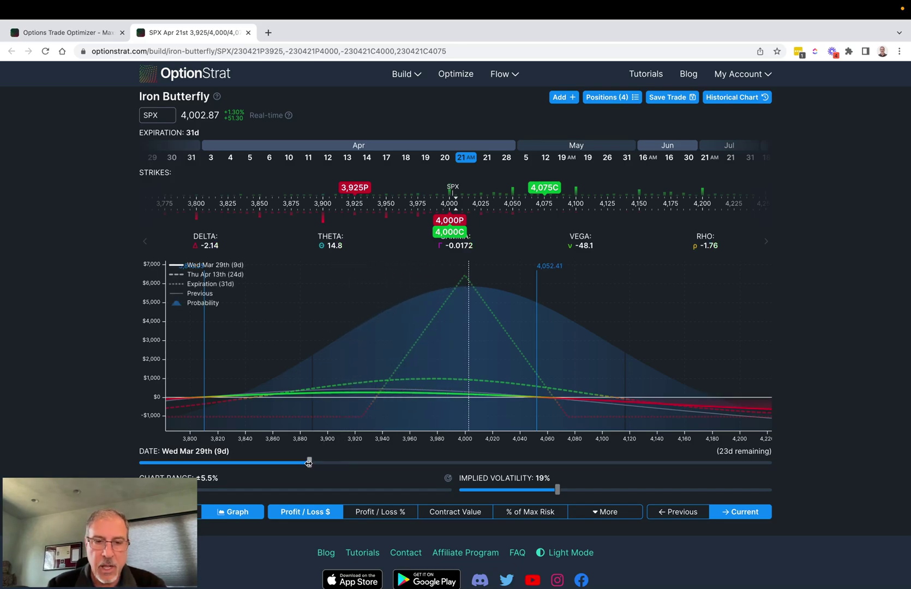
drag(309, 463, 133, 463)
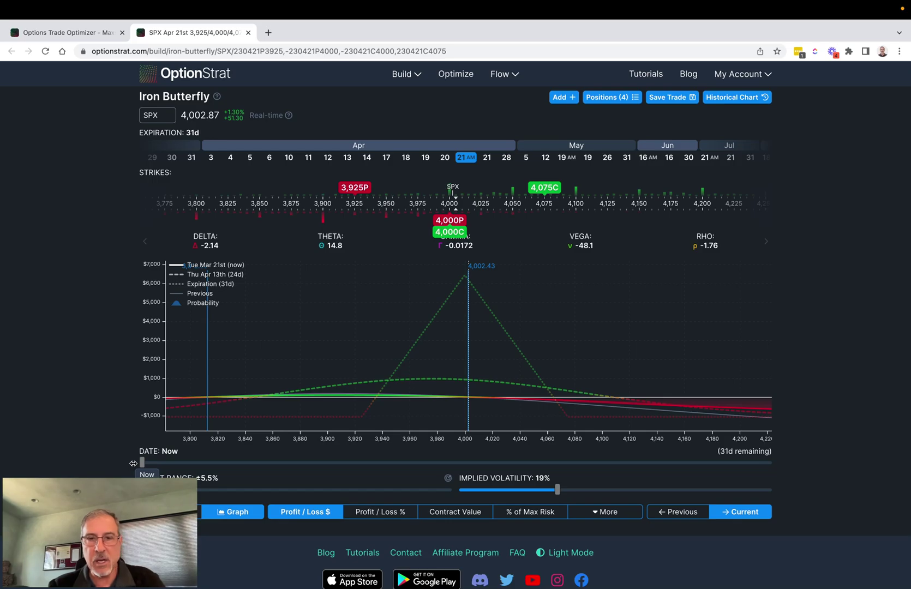
Slide the modeled date forward to Tuesday, April 4th, showing theta 15.1 and vega -48.3.
mouse_move(133, 463)
mouse_down()
mouse_move(393, 462)
mouse_move(428, 472)
mouse_up()
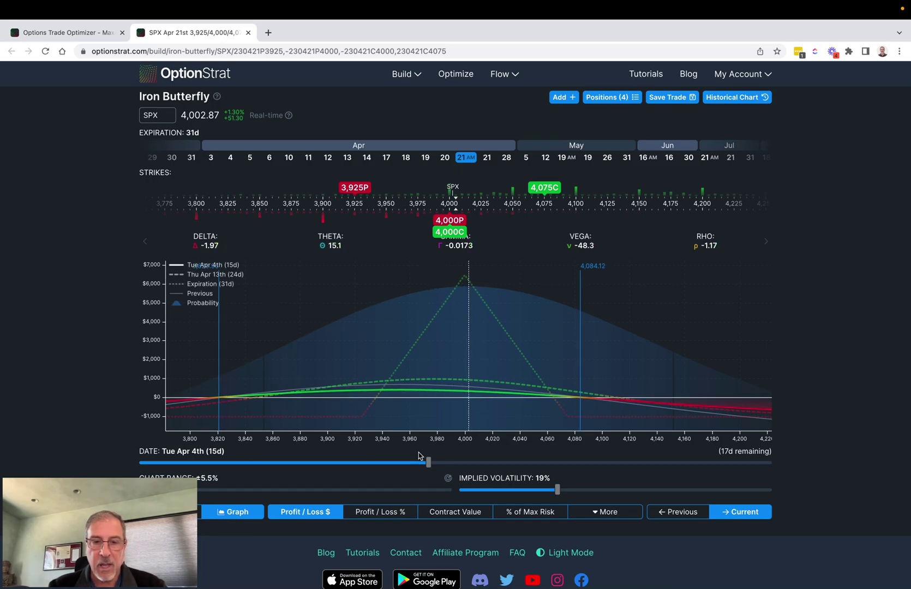
Switch the chart to Profit / Loss % and model the date at Mon Apr 10th.
click(383, 514)
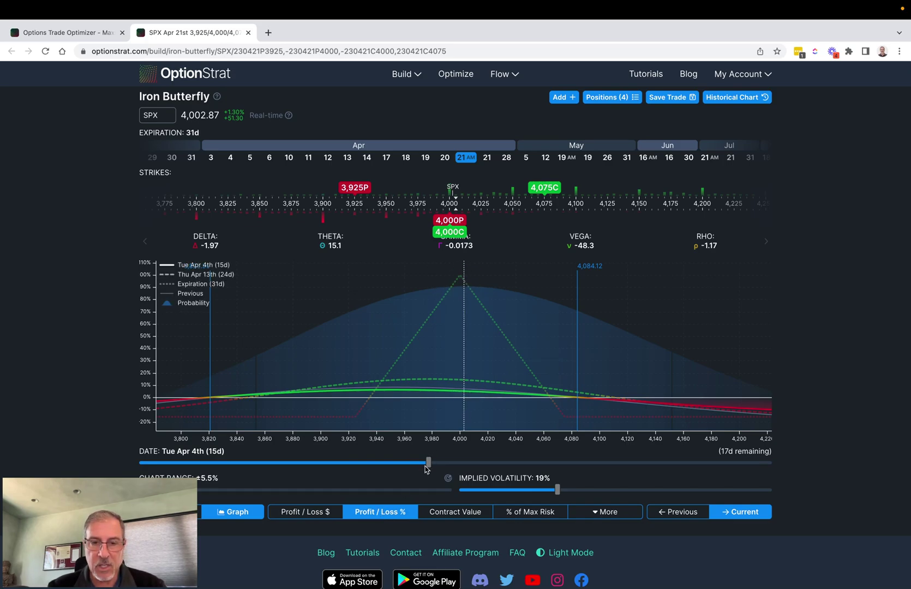
drag(429, 463, 489, 462)
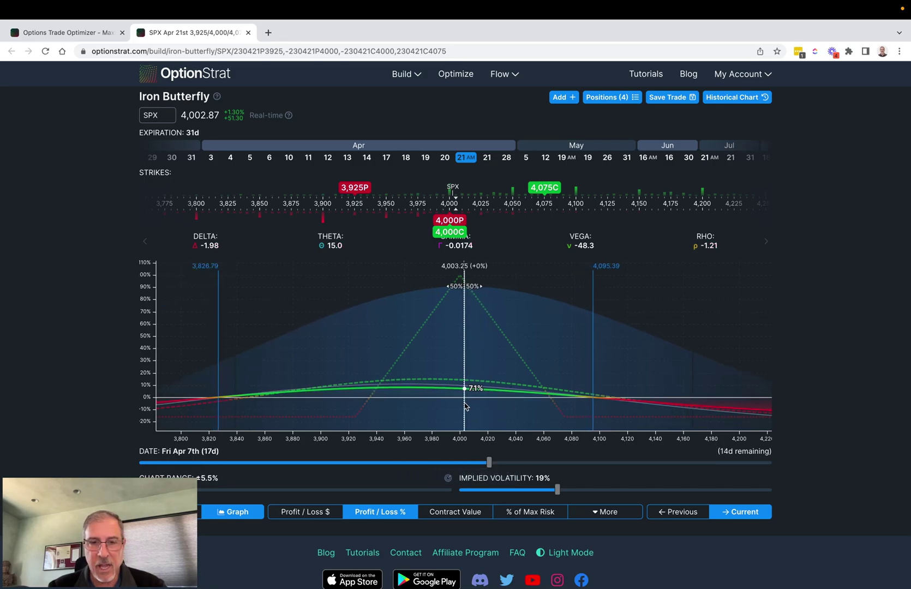
click(491, 463)
drag(492, 463, 547, 463)
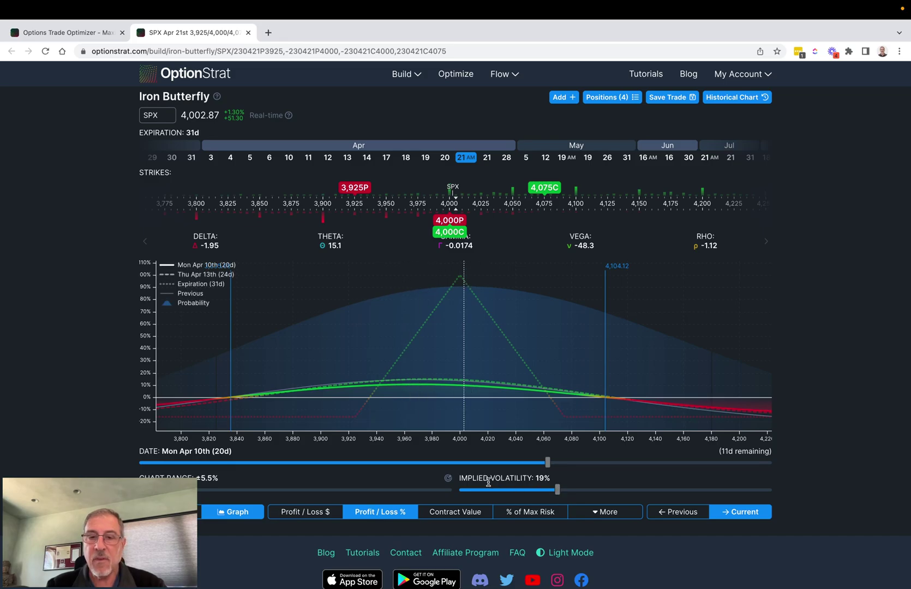
mouse_move(557, 490)
mouse_down()
mouse_move(494, 491)
mouse_move(550, 497)
mouse_up()
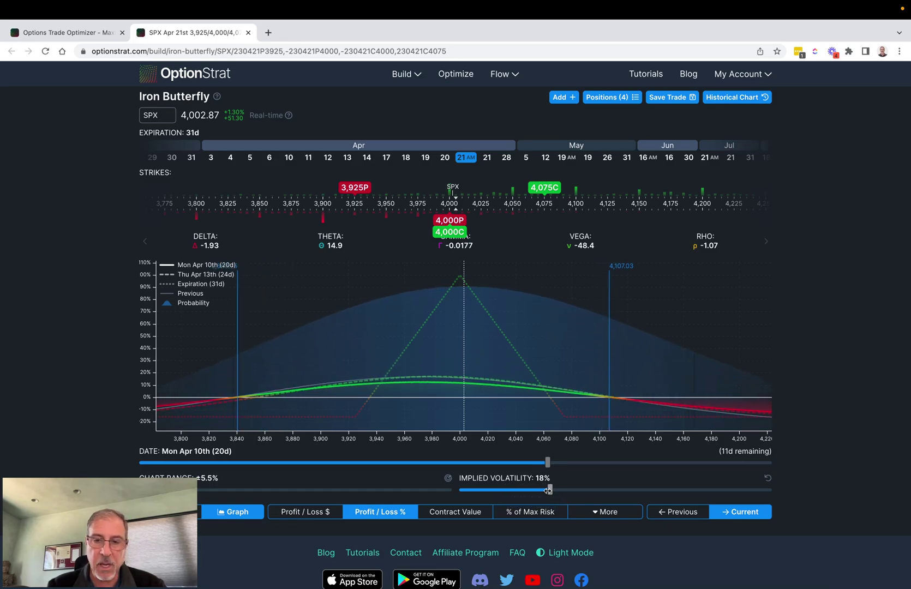
click(768, 478)
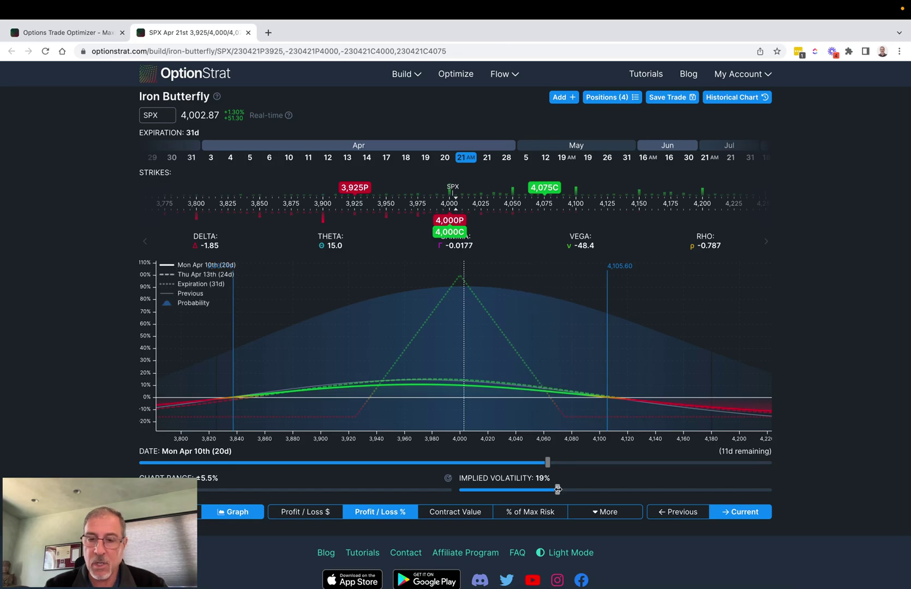
Set implied volatility to 20% and move the modelled date back to Now (31 days remaining).
mouse_move(557, 489)
mouse_down()
mouse_move(612, 489)
mouse_move(556, 493)
mouse_up()
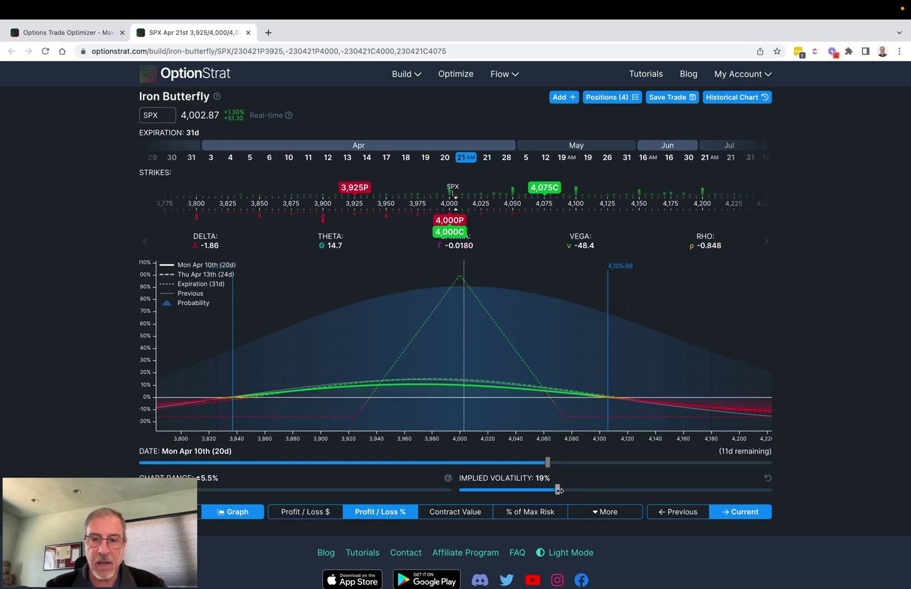
mouse_move(558, 490)
mouse_down()
mouse_move(647, 490)
mouse_move(562, 490)
mouse_up()
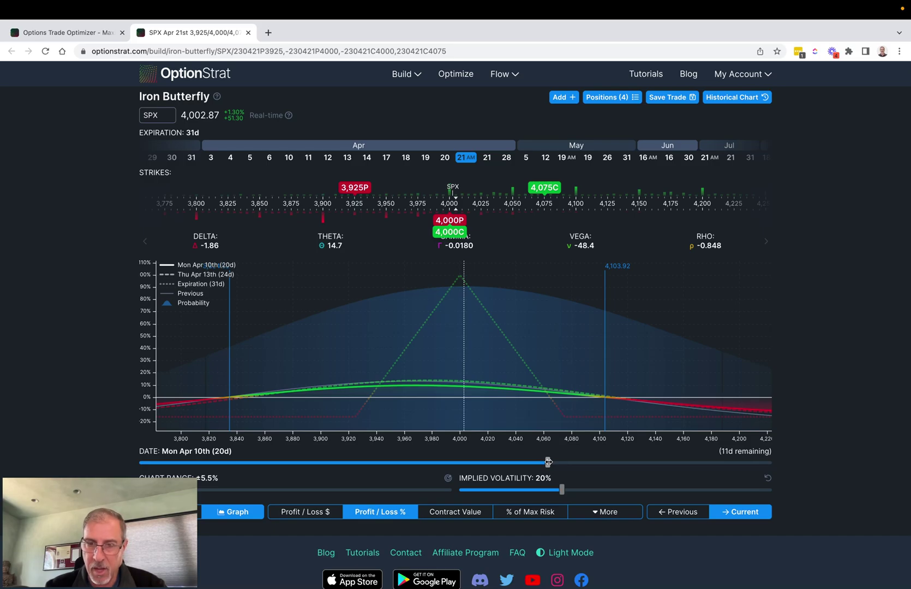
drag(548, 463, 117, 449)
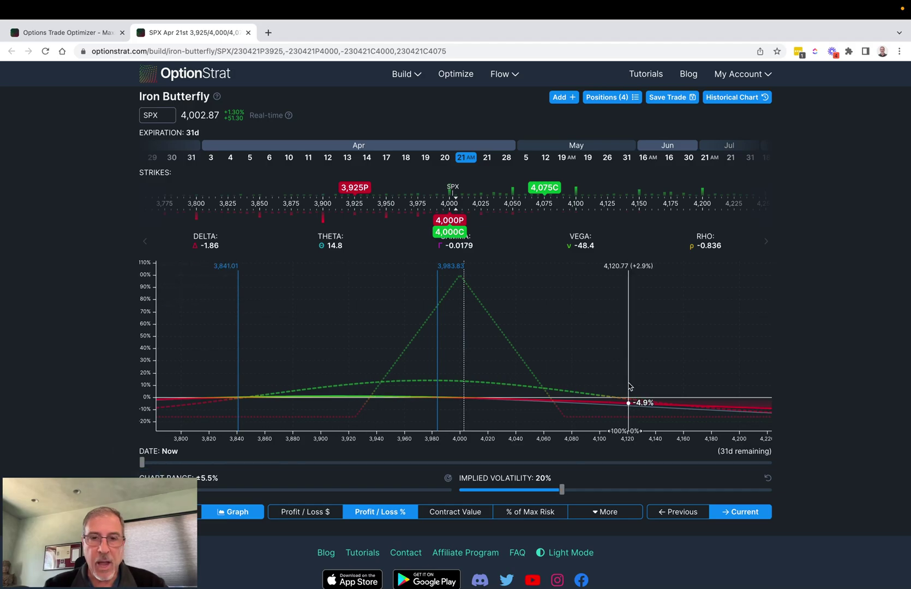